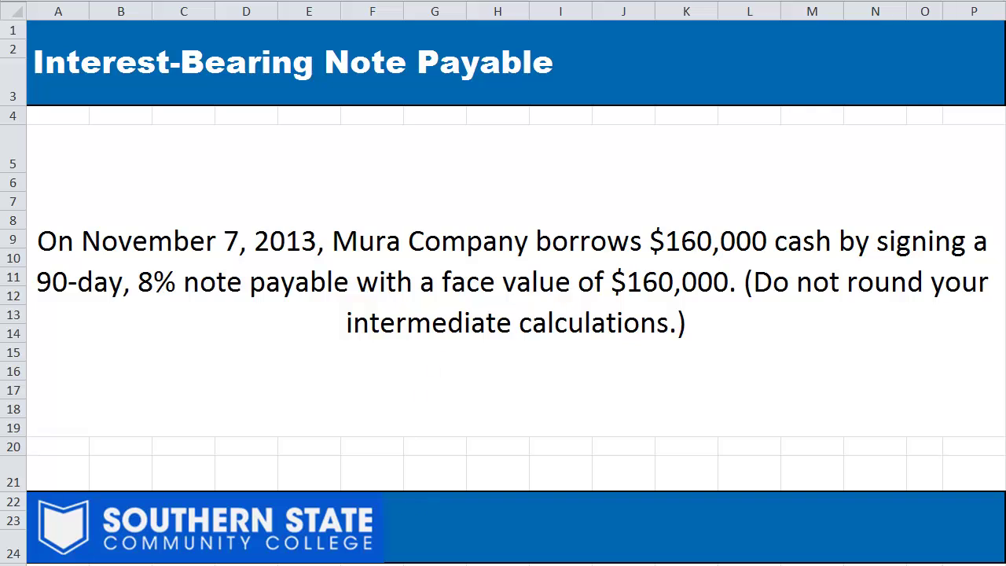
On the issuance sheet, debit Cash for 160,000 on the 7-Nov line
{"action": "key", "text": "Up"}
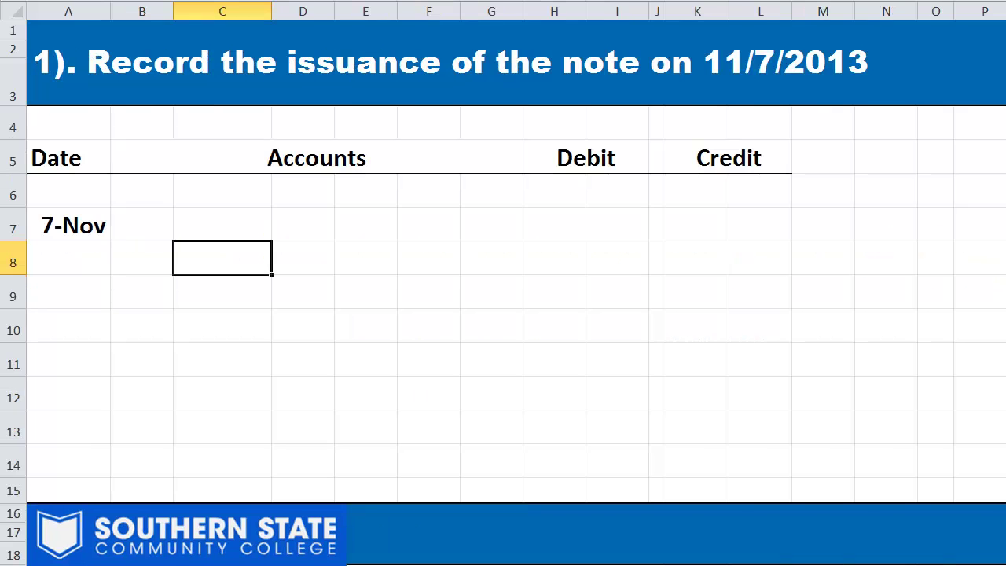
{"action": "left_click", "coordinate": [174, 224]}
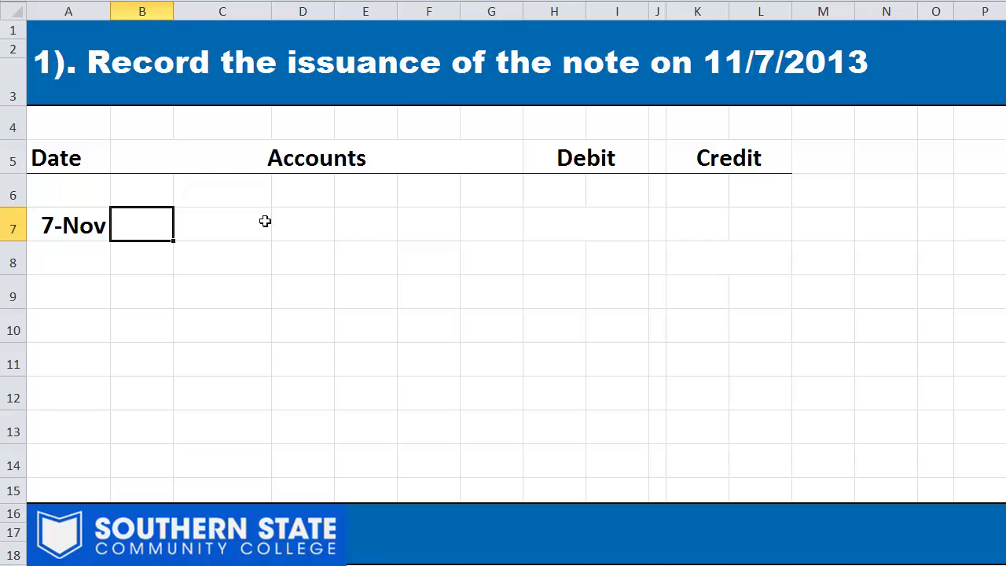
{"action": "key", "text": "Right"}
{"action": "key", "text": "Right"}
{"action": "key", "text": "Right"}
{"action": "key", "text": "Right"}
{"action": "key", "text": "Right"}
{"action": "key", "text": "Right"}
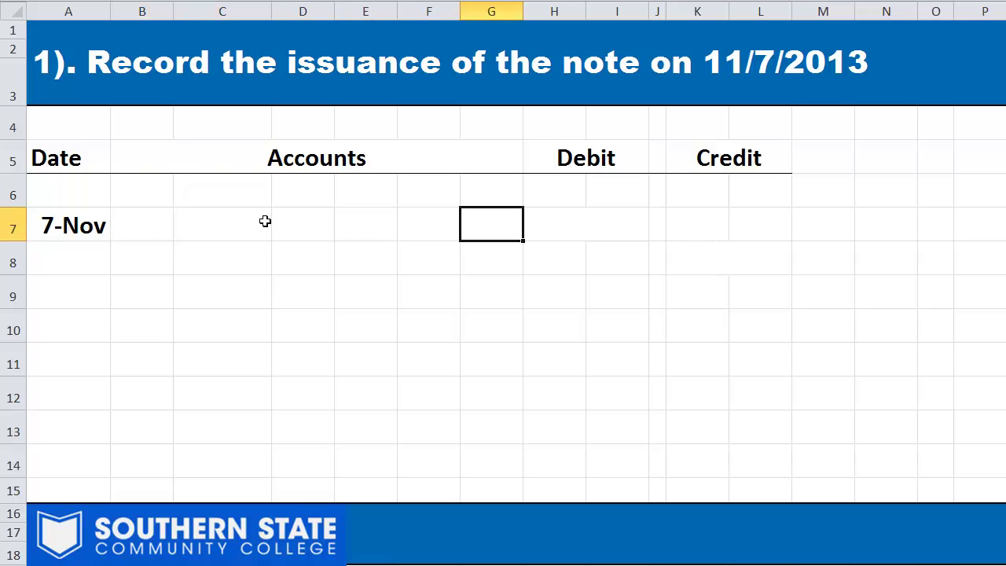
{"action": "left_click", "coordinate": [170, 210]}
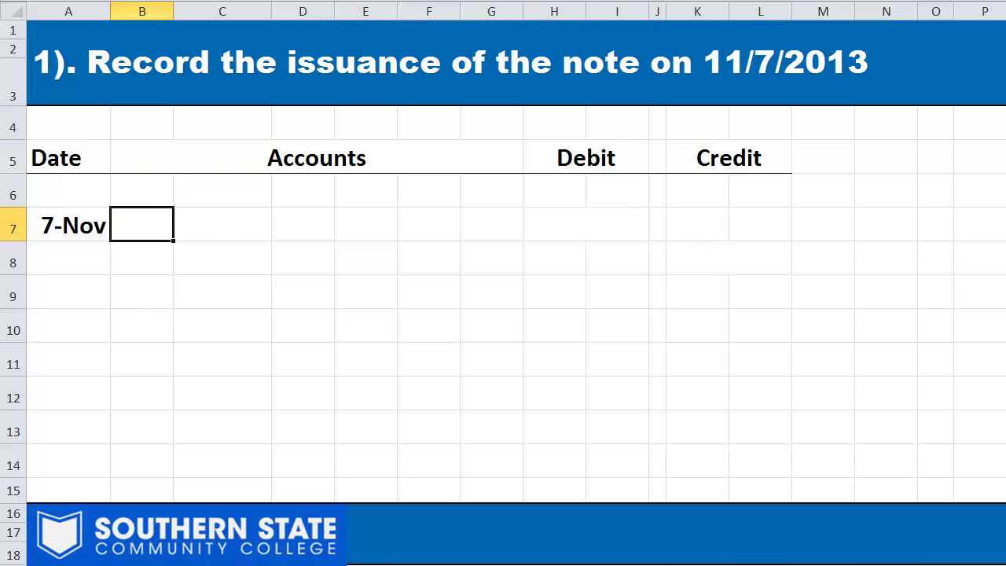
{"action": "type", "text": "Cash"}
{"action": "key", "text": "Right"}
{"action": "key", "text": "Right"}
{"action": "key", "text": "Right"}
{"action": "key", "text": "Right"}
{"action": "key", "text": "Right"}
{"action": "key", "text": "Right"}
{"action": "type", "text": "160,000"}
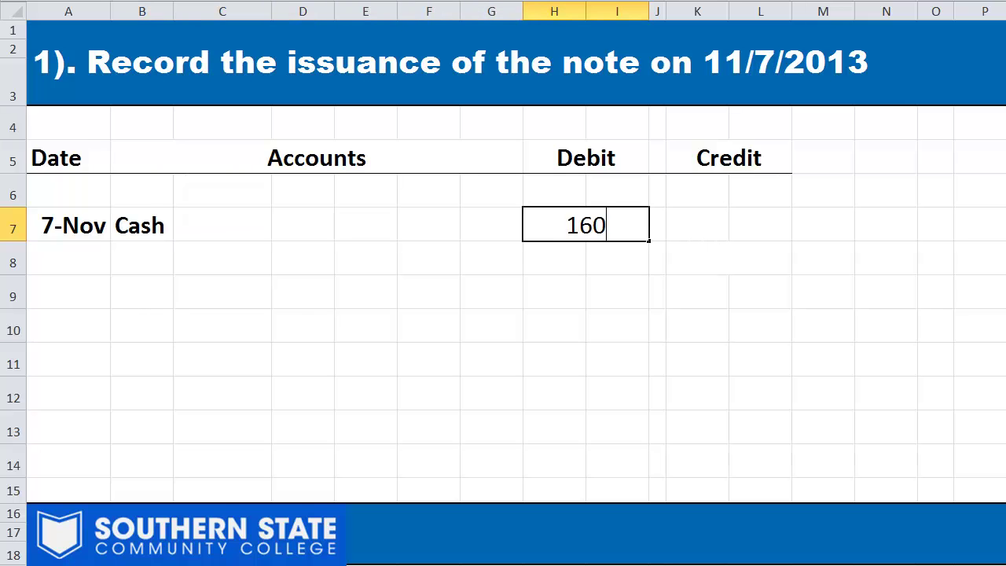
{"action": "key", "text": "Return"}
Credit Note Payable for 160,000 on the indented next row, then go to the next sheet
{"action": "key", "text": "Left"}
{"action": "key", "text": "Left"}
{"action": "key", "text": "Left"}
{"action": "key", "text": "Left"}
{"action": "key", "text": "Left"}
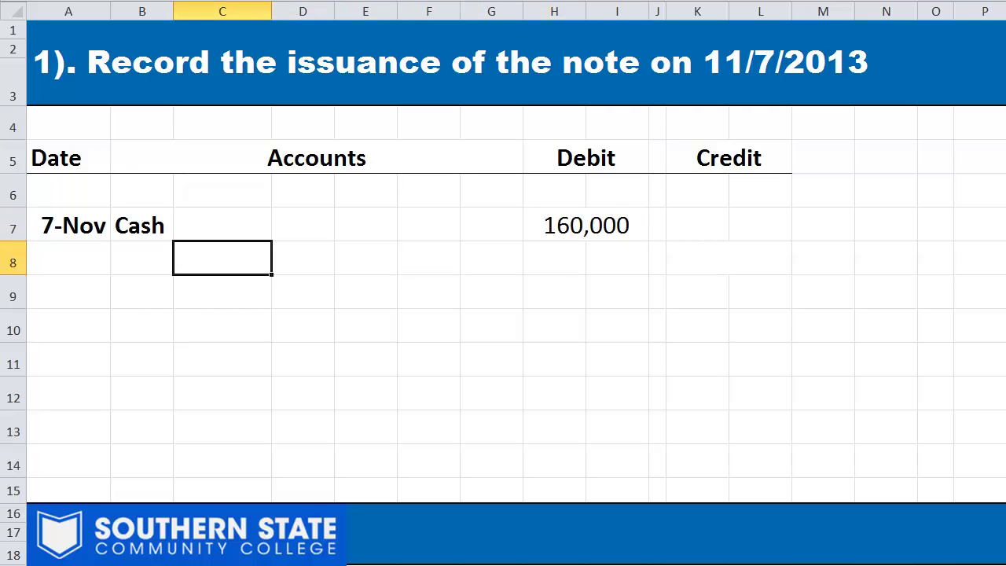
{"action": "type", "text": "Note Paya"}
{"action": "key", "text": "Escape"}
{"action": "type", "text": "ble"}
{"action": "key", "text": "Right"}
{"action": "key", "text": "Right"}
{"action": "key", "text": "Right"}
{"action": "key", "text": "Right"}
{"action": "key", "text": "Right"}
{"action": "key", "text": "Right"}
{"action": "key", "text": "Right"}
{"action": "type", "text": "160,000"}
{"action": "key", "text": "Return"}
{"action": "key", "text": "Left"}
{"action": "key", "text": "Left"}
{"action": "key", "text": "Left"}
{"action": "key", "text": "Left"}
{"action": "key", "text": "Left"}
{"action": "key", "text": "Left"}
{"action": "key", "text": "Left"}
{"action": "key", "text": "Left"}
{"action": "key", "text": "Left"}
{"action": "key", "text": "Down"}
{"action": "key", "text": "Left"}
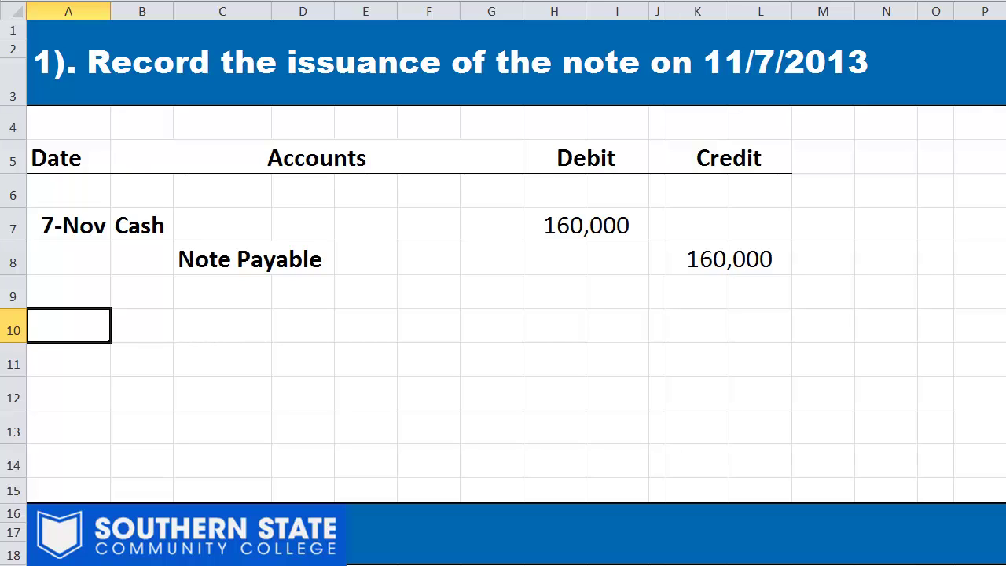
{"action": "key", "text": "ctrl+Page_Down"}
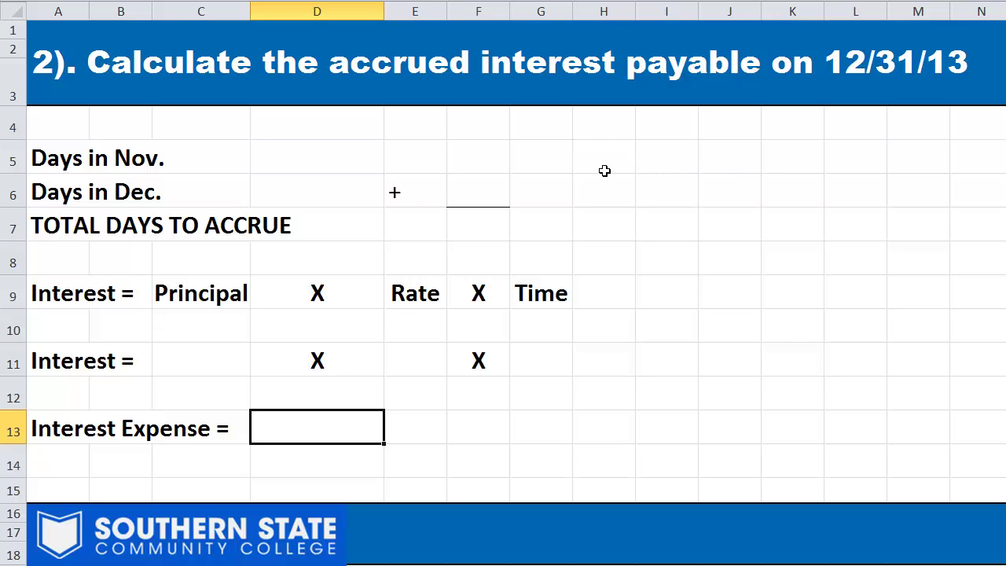
Enter 23 days for November with the note 'Nov. 7 to Nov. 30'
{"action": "left_click", "coordinate": [506, 168]}
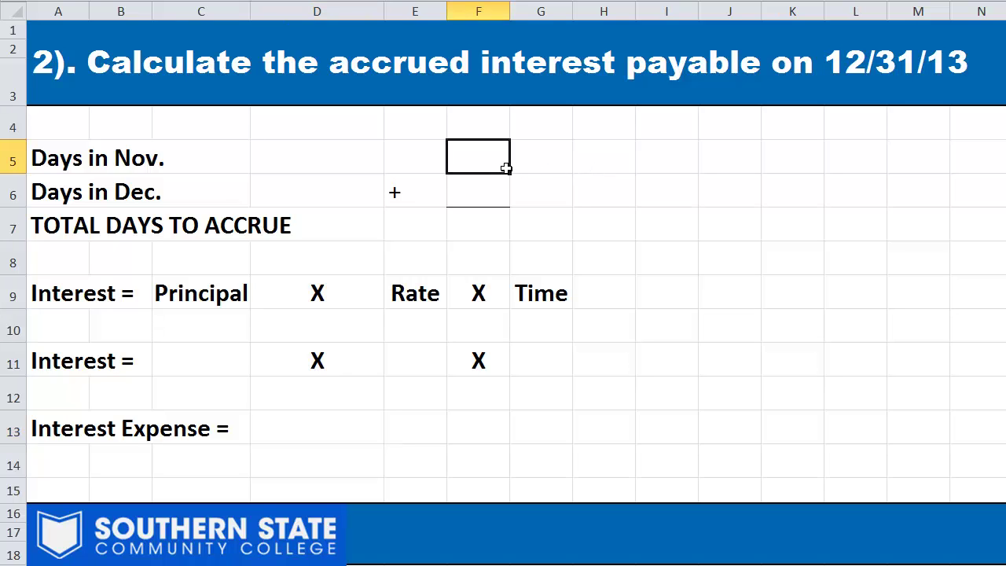
{"action": "type", "text": "23"}
{"action": "key", "text": "Tab"}
{"action": "key", "text": "Tab"}
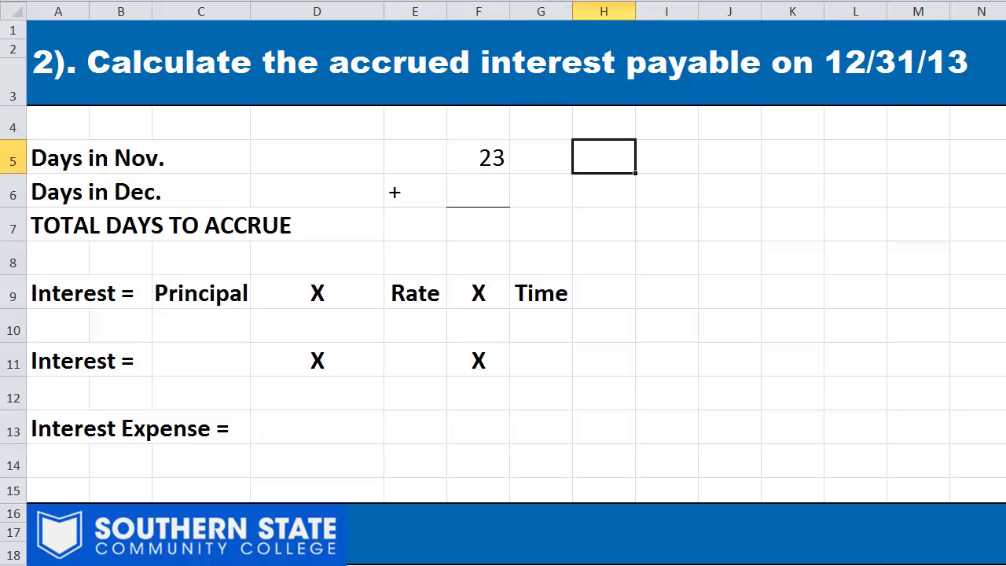
{"action": "type", "text": "Nov.  7 to Nov. 30"}
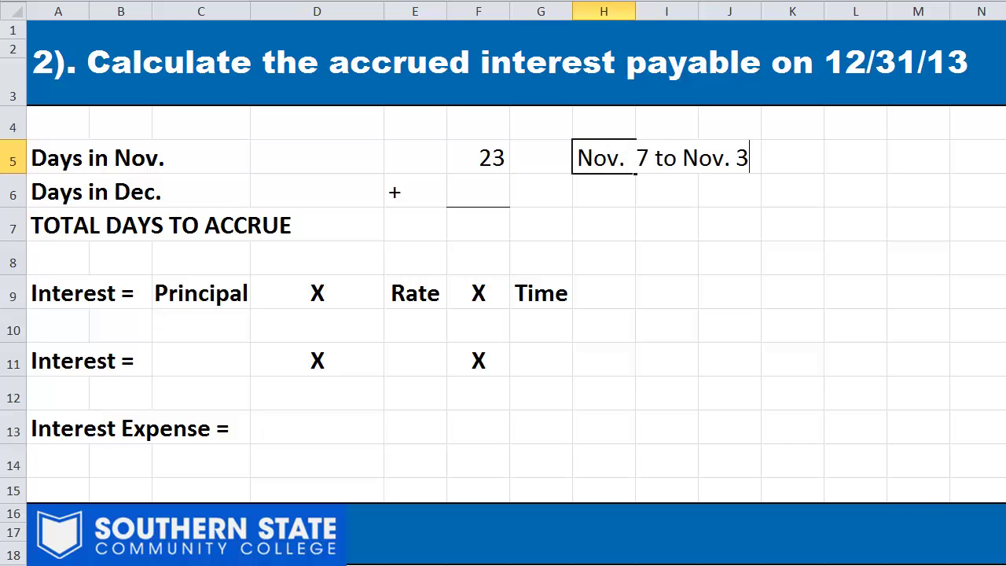
{"action": "key", "text": "Return"}
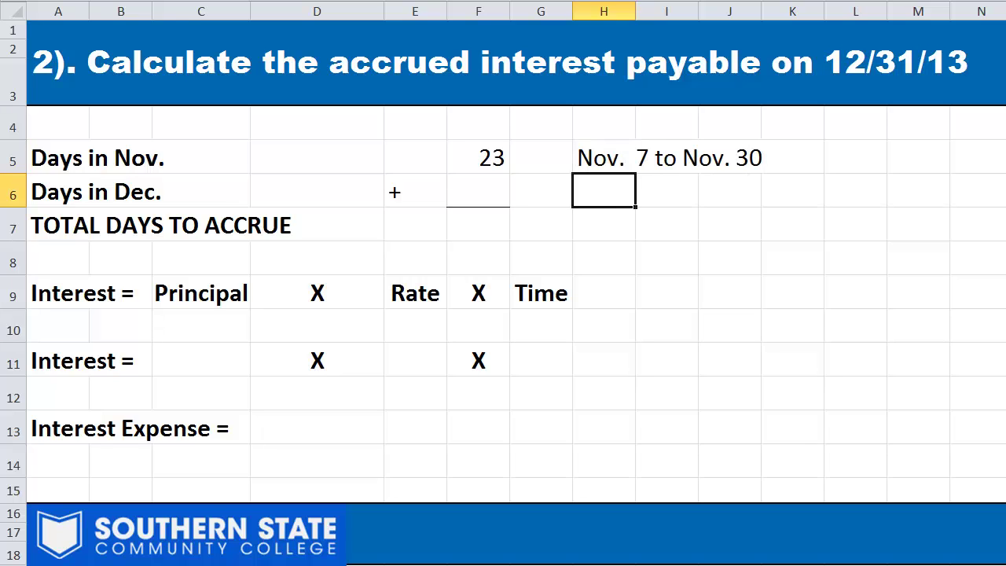
Enter 31 days for December with the note 'Dec. 1 to Dec. 31'
{"action": "left_click", "coordinate": [478, 191]}
{"action": "type", "text": "31"}
{"action": "left_click", "coordinate": [604, 191]}
{"action": "type", "text": "Dec. "}
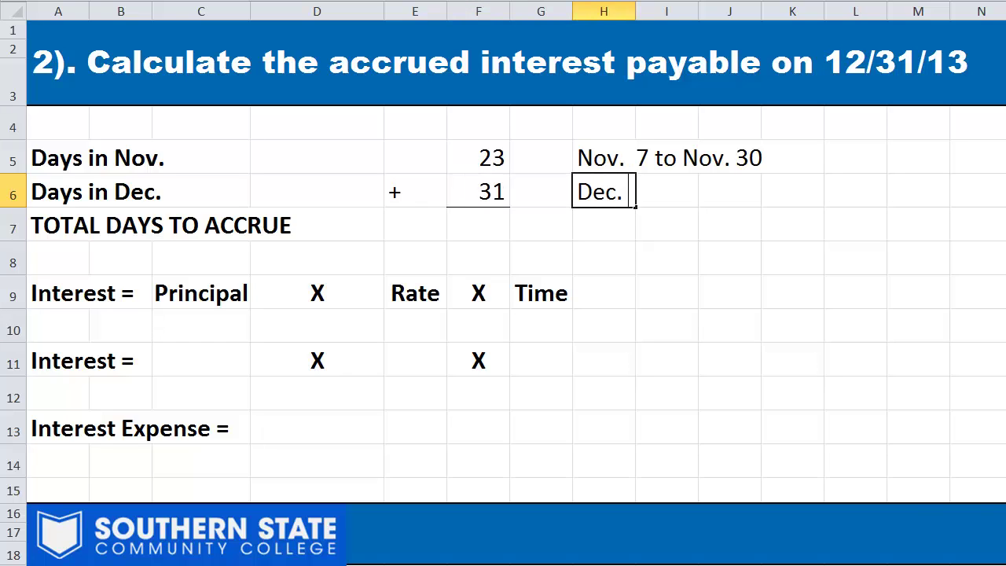
{"action": "type", "text": "1 to Dec. 31"}
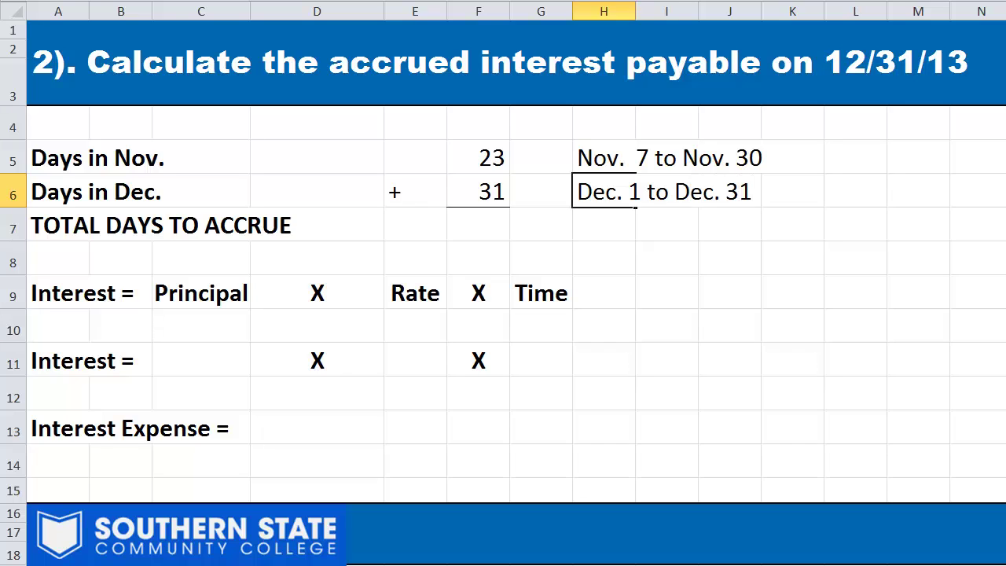
{"action": "key", "text": "Return"}
Enter 54 as the total days to accrue
{"action": "key", "text": "Left"}
{"action": "key", "text": "Left"}
{"action": "type", "text": "54"}
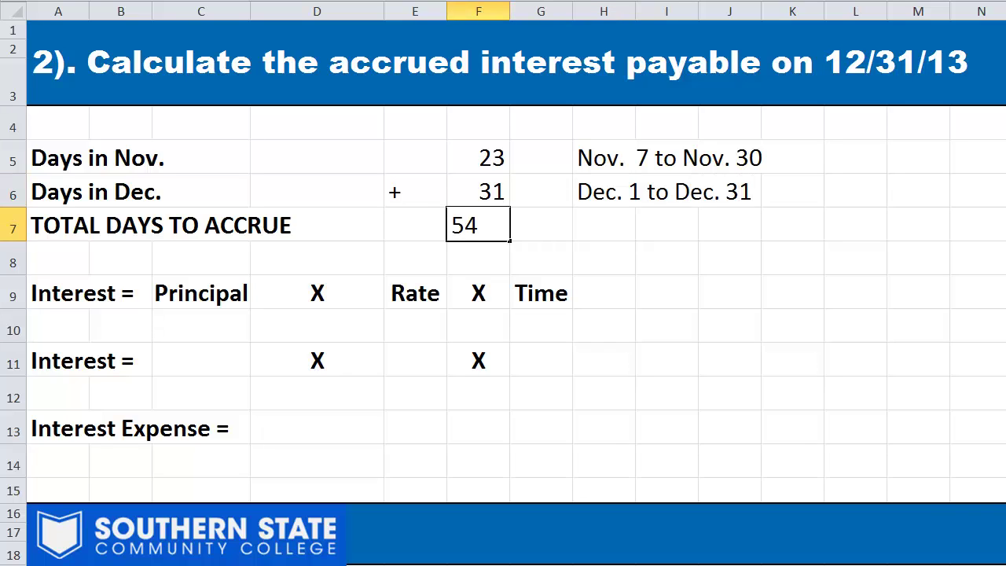
{"action": "key", "text": "Return"}
{"action": "left_click", "coordinate": [604, 258]}
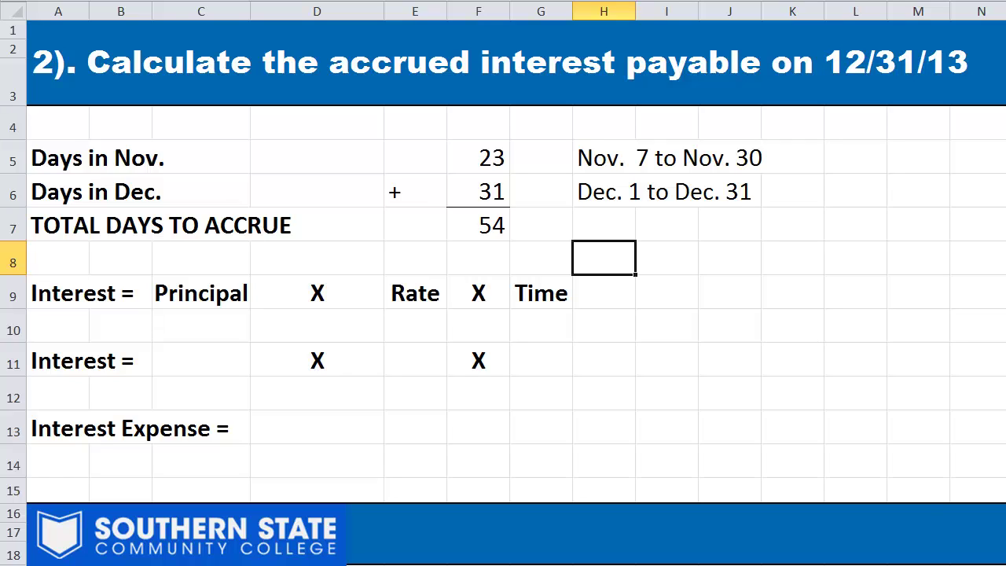
{"action": "key", "text": "Down"}
{"action": "key", "text": "Down"}
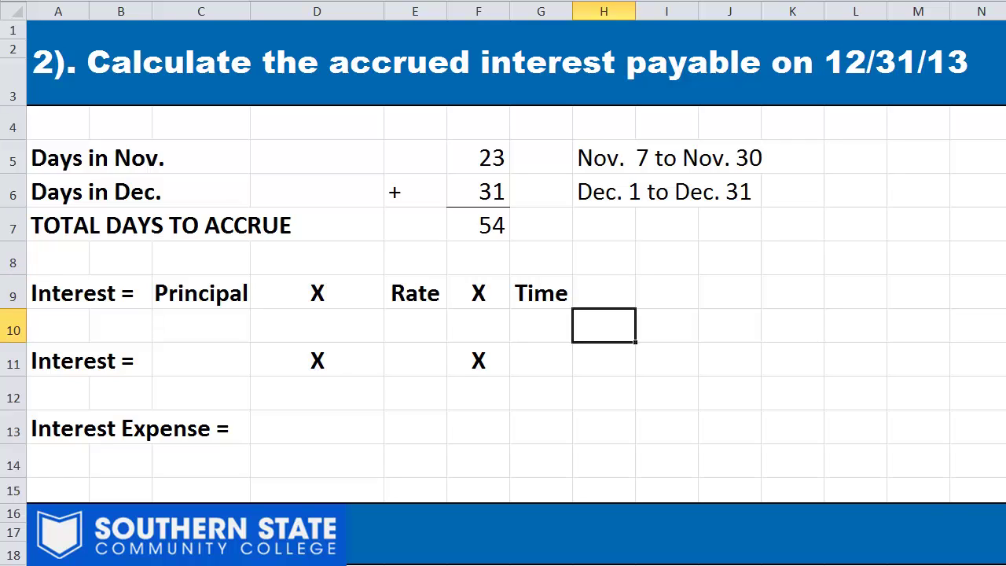
{"action": "key", "text": "Down"}
{"action": "key", "text": "Left"}
{"action": "key", "text": "Left"}
{"action": "key", "text": "Left"}
{"action": "key", "text": "Left"}
{"action": "key", "text": "Left"}
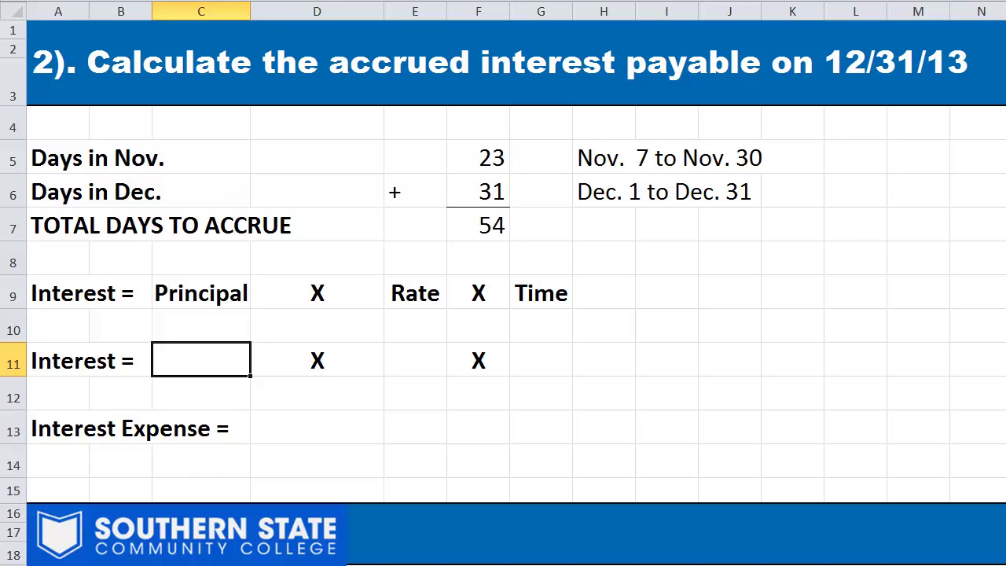
Fill in principal 160,000, rate 8% and time =54/360 in the interest row
{"action": "type", "text": "160,000"}
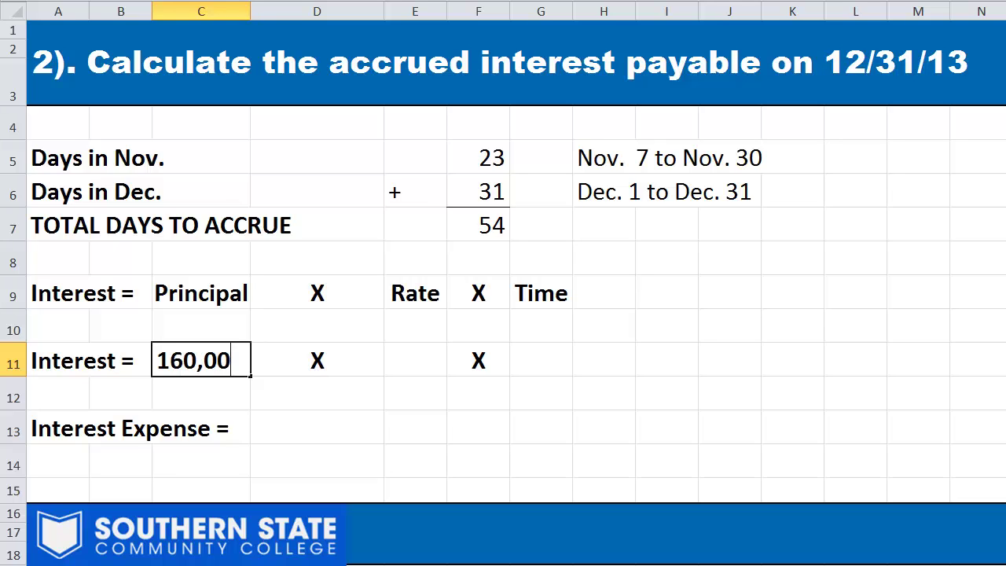
{"action": "key", "text": "Right"}
{"action": "key", "text": "Right"}
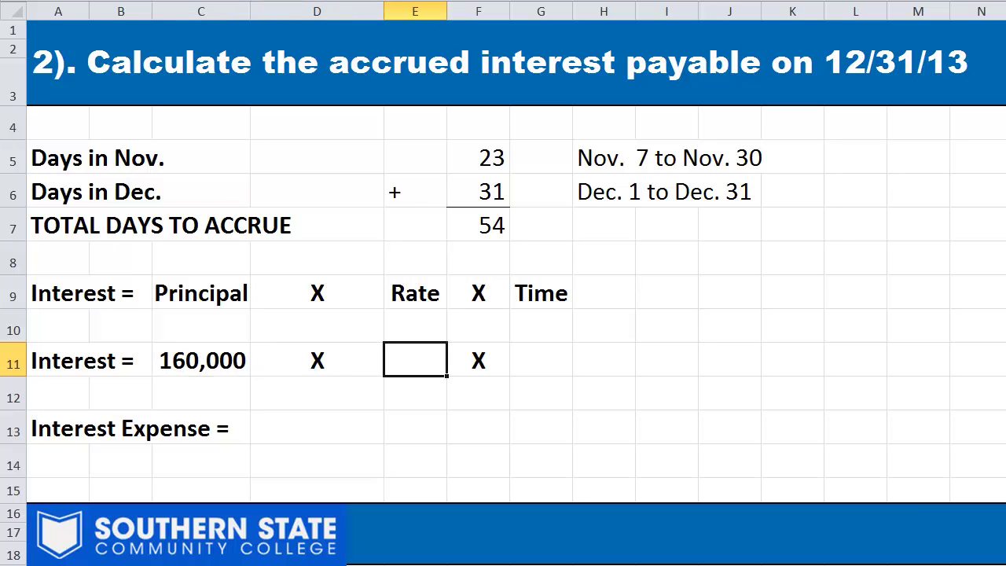
{"action": "type", "text": "8%"}
{"action": "key", "text": "Right"}
{"action": "key", "text": "Right"}
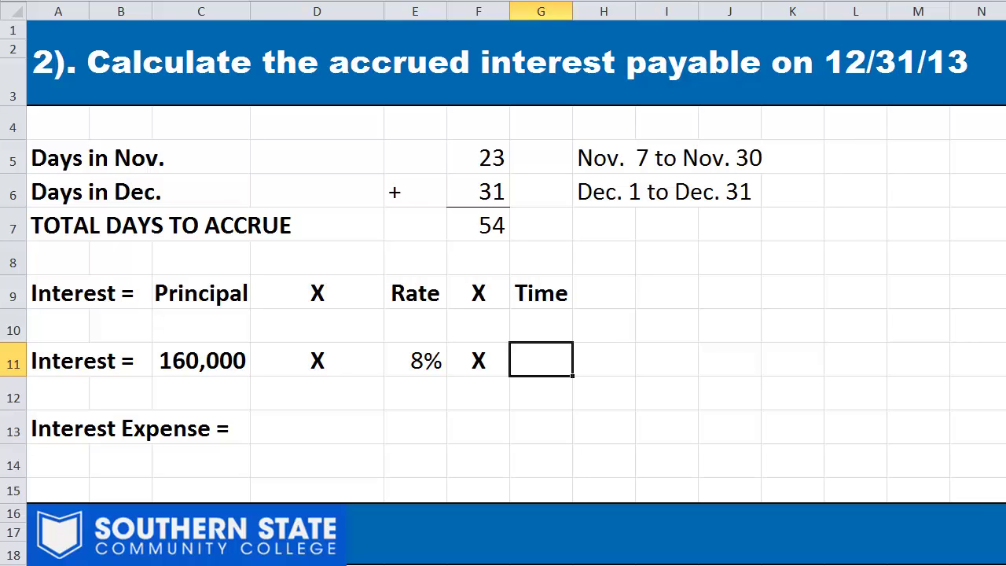
{"action": "type", "text": "=54/360"}
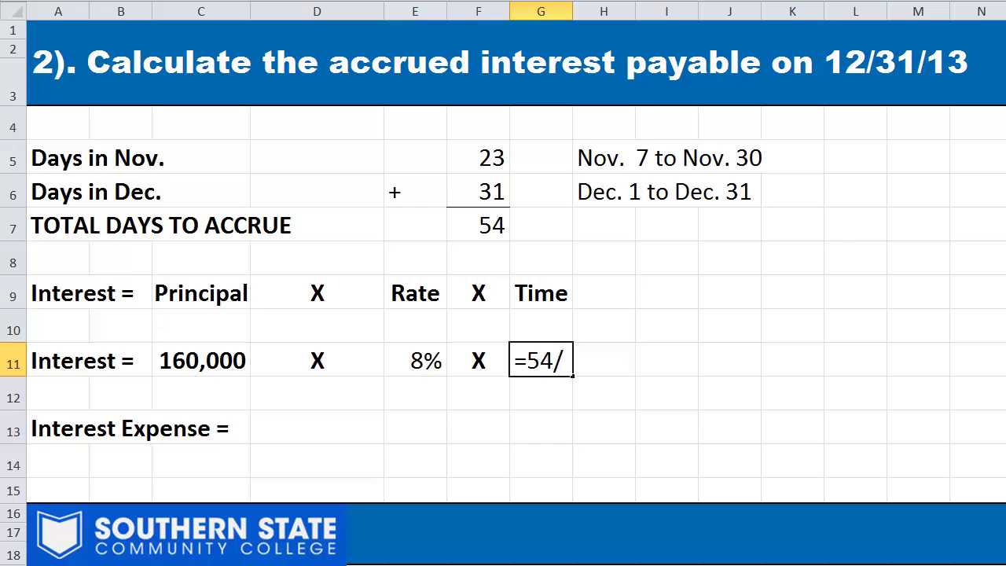
{"action": "left_click", "coordinate": [200, 393]}
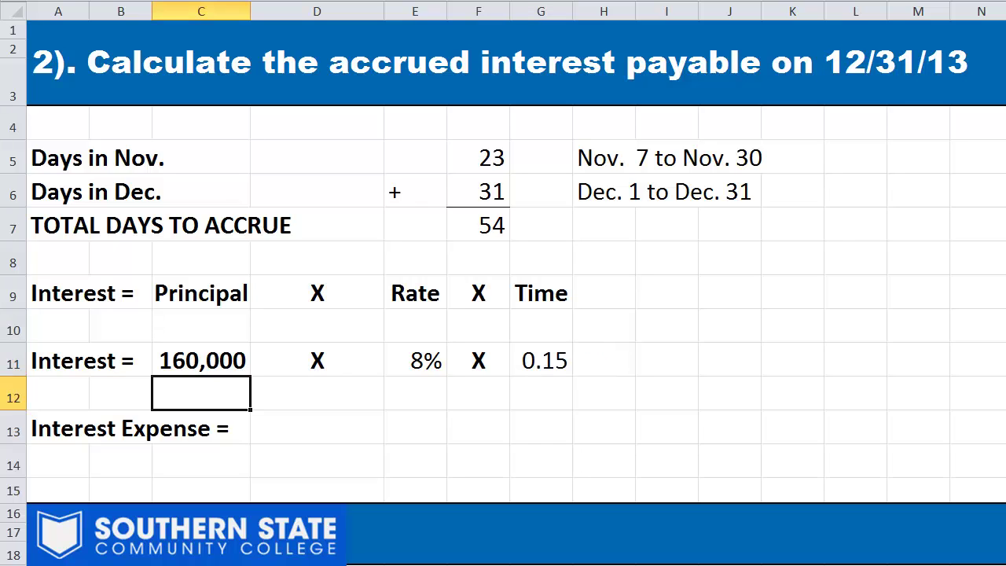
In D13, compute interest expense with the formula =C11*E11*G11
{"action": "left_click", "coordinate": [200, 429]}
{"action": "left_click", "coordinate": [317, 428]}
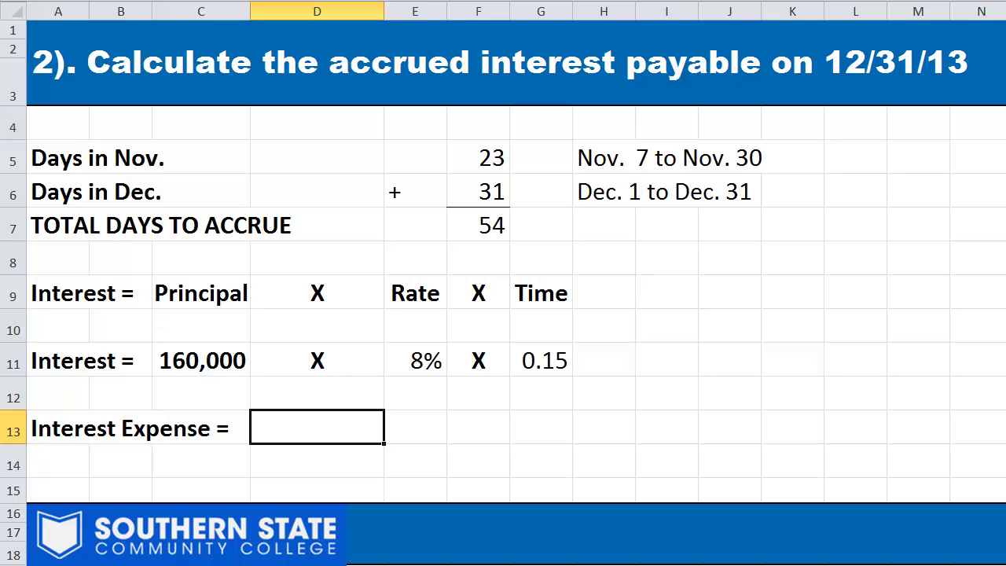
{"action": "type", "text": "="}
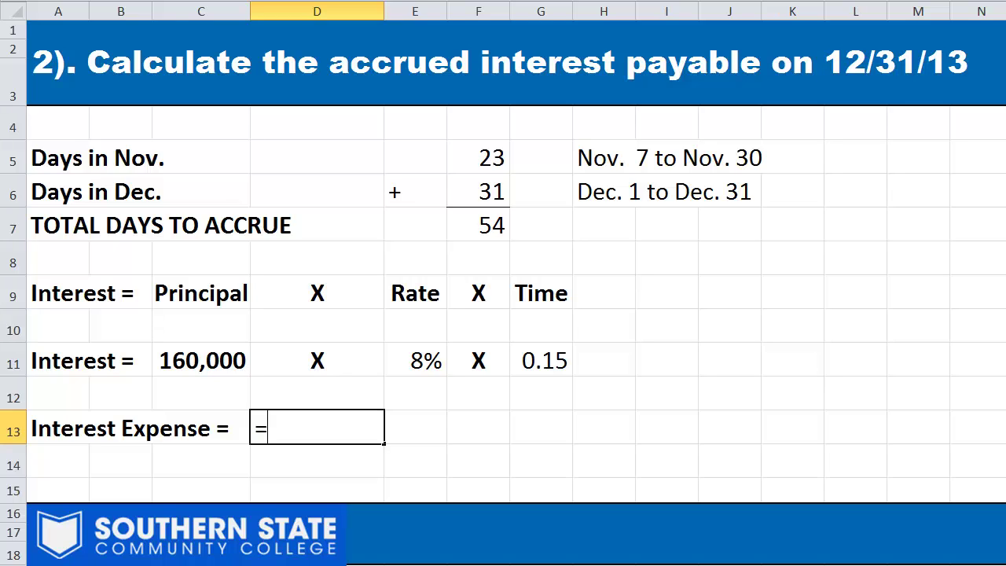
{"action": "left_click", "coordinate": [193, 373]}
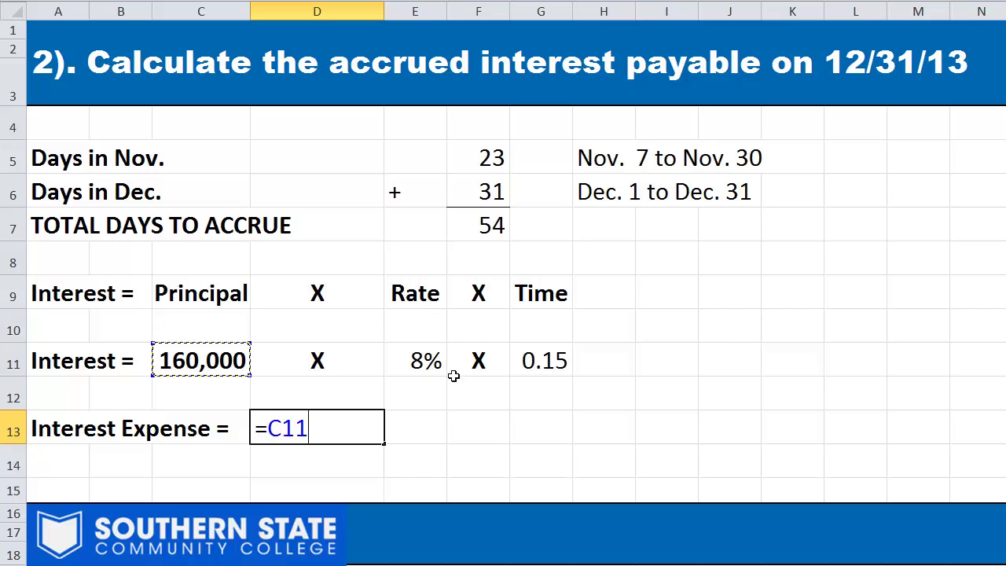
{"action": "type", "text": "*"}
{"action": "left_click", "coordinate": [442, 361]}
{"action": "type", "text": "*"}
{"action": "left_click", "coordinate": [542, 371]}
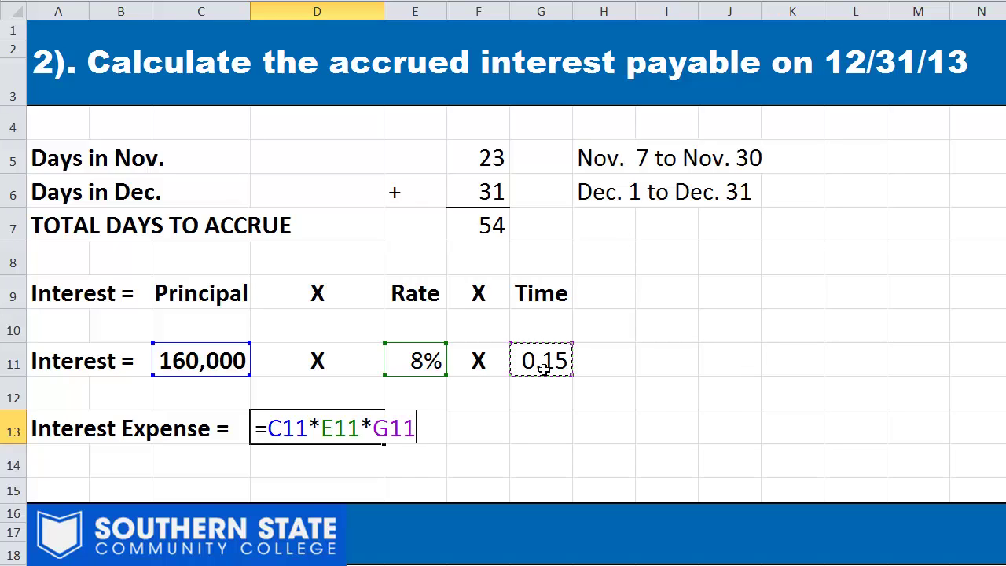
{"action": "key", "text": "Return"}
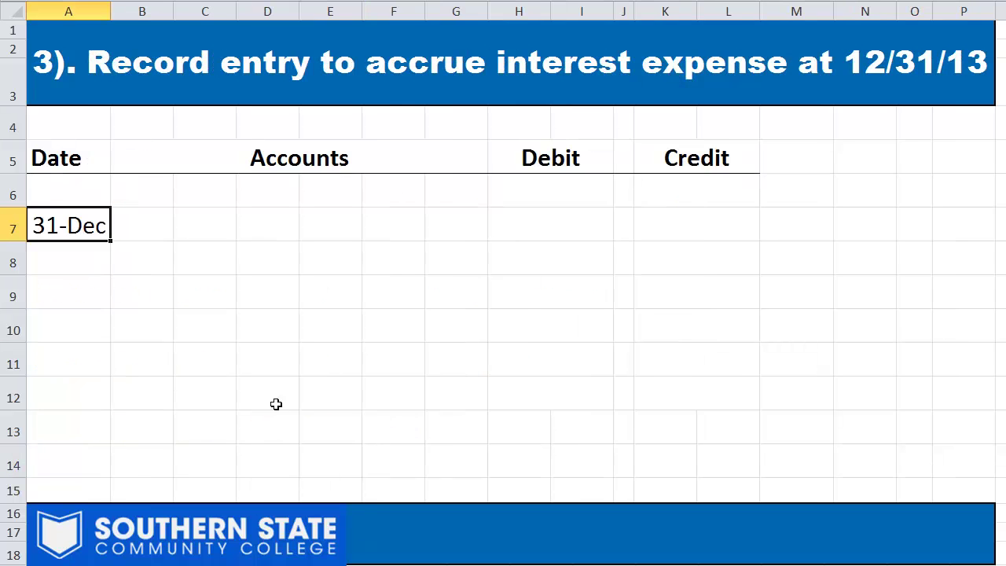
Debit Interest Expense for 1,920 on the 31-Dec line
{"action": "left_click", "coordinate": [158, 225]}
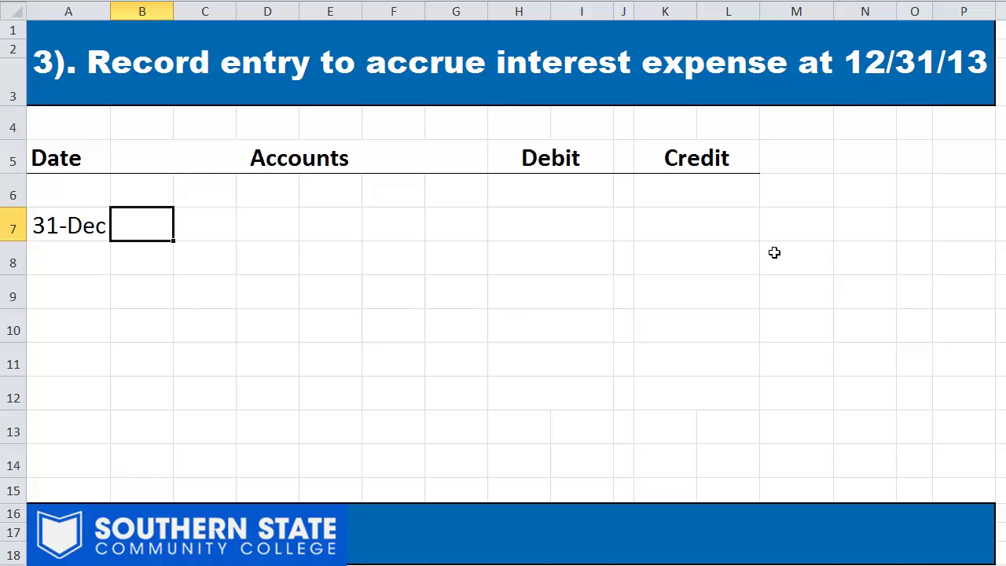
{"action": "type", "text": "Interest Expense"}
{"action": "key", "text": "Right"}
{"action": "key", "text": "Right"}
{"action": "key", "text": "Right"}
{"action": "key", "text": "Right"}
{"action": "key", "text": "Right"}
{"action": "key", "text": "Right"}
{"action": "type", "text": "1,920"}
{"action": "key", "text": "Return"}
Credit Interest Payable for 1,920 on the next row, then go to the payment sheet
{"action": "key", "text": "Left"}
{"action": "key", "text": "Left"}
{"action": "key", "text": "Left"}
{"action": "key", "text": "Left"}
{"action": "key", "text": "Left"}
{"action": "type", "text": "Interest Payable"}
{"action": "key", "text": "Right"}
{"action": "key", "text": "Right"}
{"action": "key", "text": "Right"}
{"action": "key", "text": "Right"}
{"action": "key", "text": "Right"}
{"action": "key", "text": "Right"}
{"action": "key", "text": "Right"}
{"action": "type", "text": "1,920"}
{"action": "key", "text": "Return"}
{"action": "key", "text": "Down"}
{"action": "key", "text": "Left"}
{"action": "key", "text": "Left"}
{"action": "key", "text": "Left"}
{"action": "key", "text": "Left"}
{"action": "key", "text": "Left"}
{"action": "key", "text": "Left"}
{"action": "key", "text": "Left"}
{"action": "key", "text": "Left"}
{"action": "key", "text": "Left"}
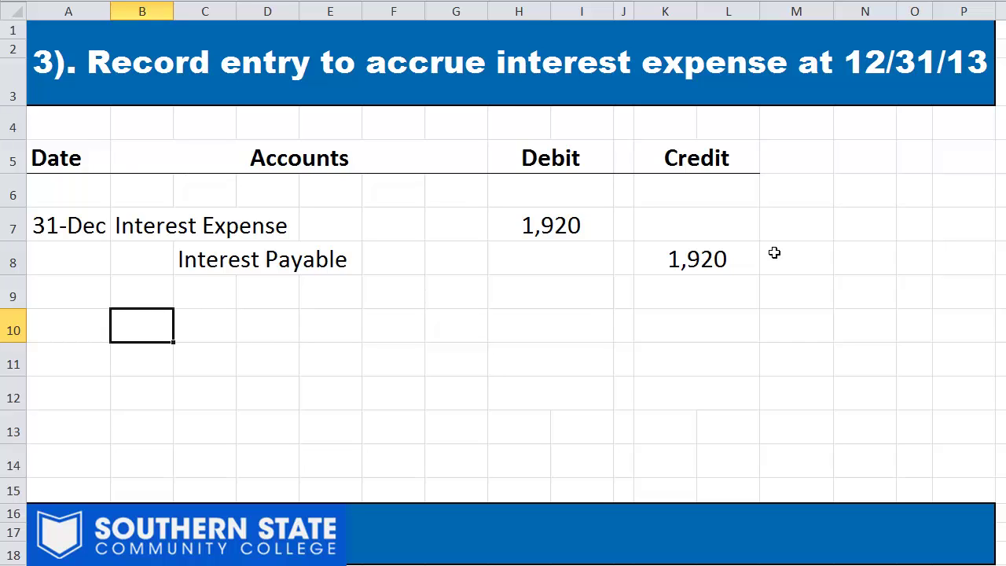
{"action": "key", "text": "ctrl+Page_Down"}
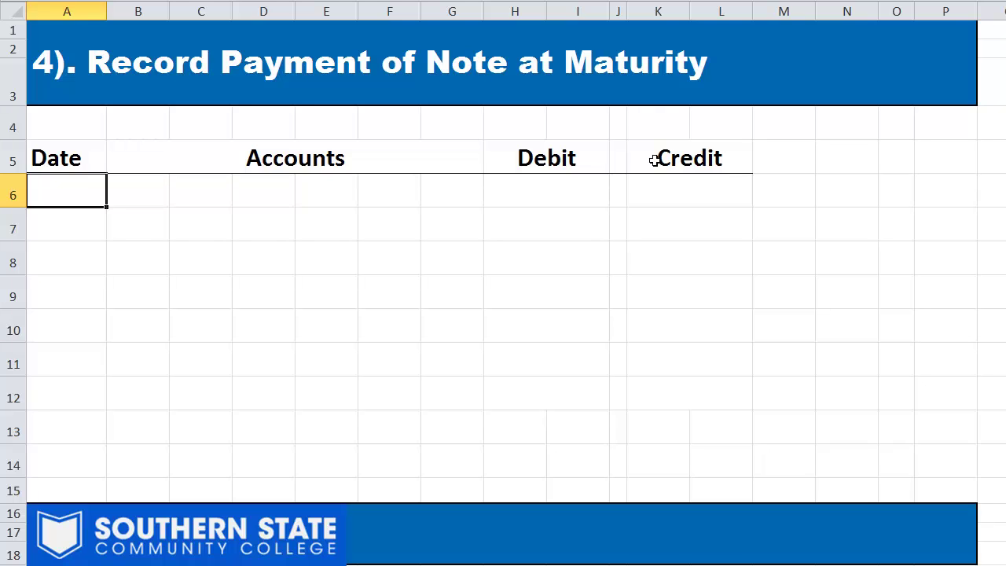
Starting in M6, list the day counts Nov. 7 23, Dec. 31 and Jan. 31
{"action": "left_click", "coordinate": [783, 195]}
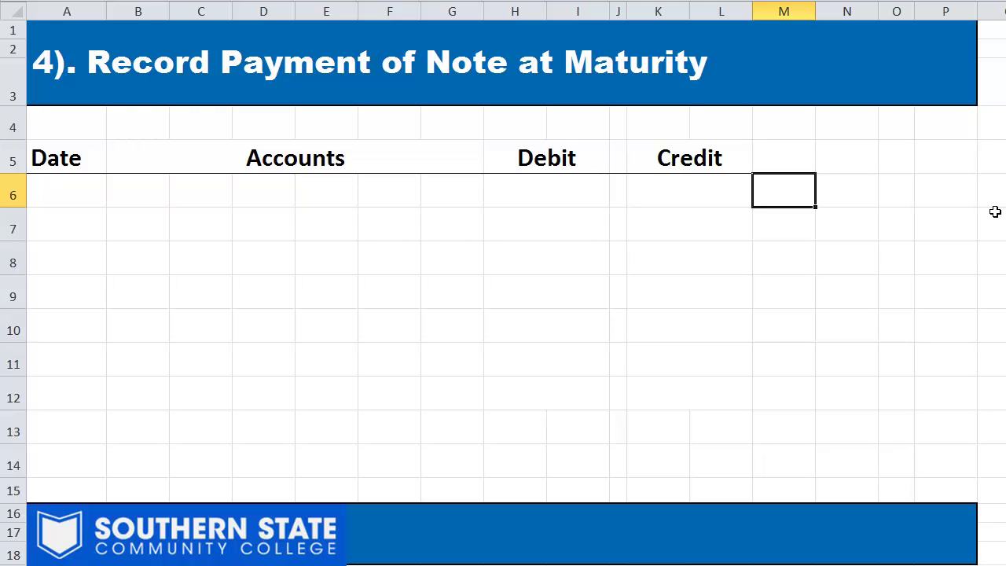
{"action": "type", "text": "Nov. 7"}
{"action": "key", "text": "Tab"}
{"action": "key", "text": "Tab"}
{"action": "type", "text": "23"}
{"action": "key", "text": "Return"}
{"action": "type", "text": "Dec."}
{"action": "key", "text": "Tab"}
{"action": "key", "text": "Tab"}
{"action": "type", "text": "31"}
{"action": "key", "text": "Return"}
{"action": "type", "text": "Jan."}
{"action": "key", "text": "Tab"}
{"action": "key", "text": "Tab"}
{"action": "type", "text": "31"}
{"action": "key", "text": "Return"}
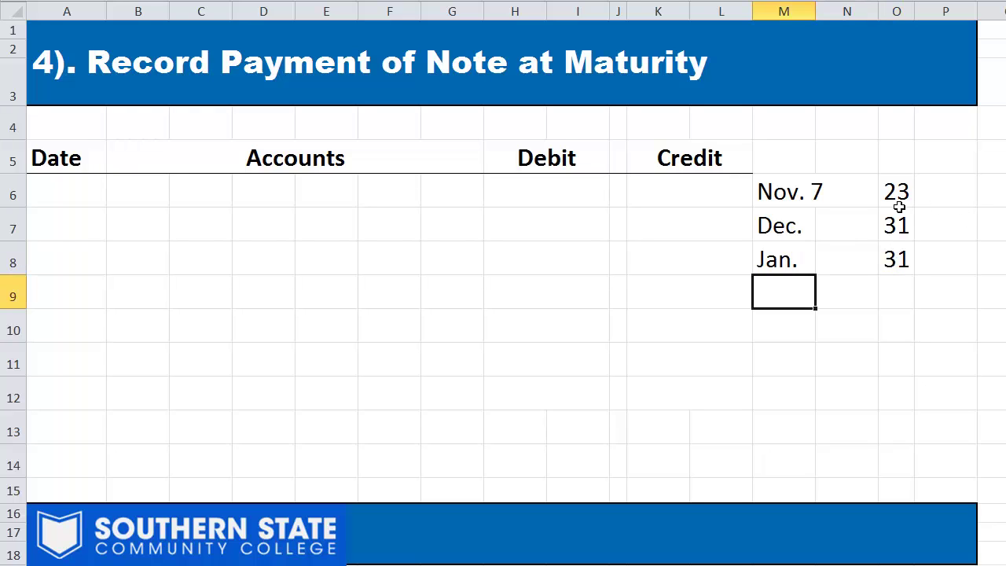
Add Feb. with 5 days, and date the payment entry Feb. 5
{"action": "left_click_drag", "start_coordinate": [899, 205], "coordinate": [906, 268]}
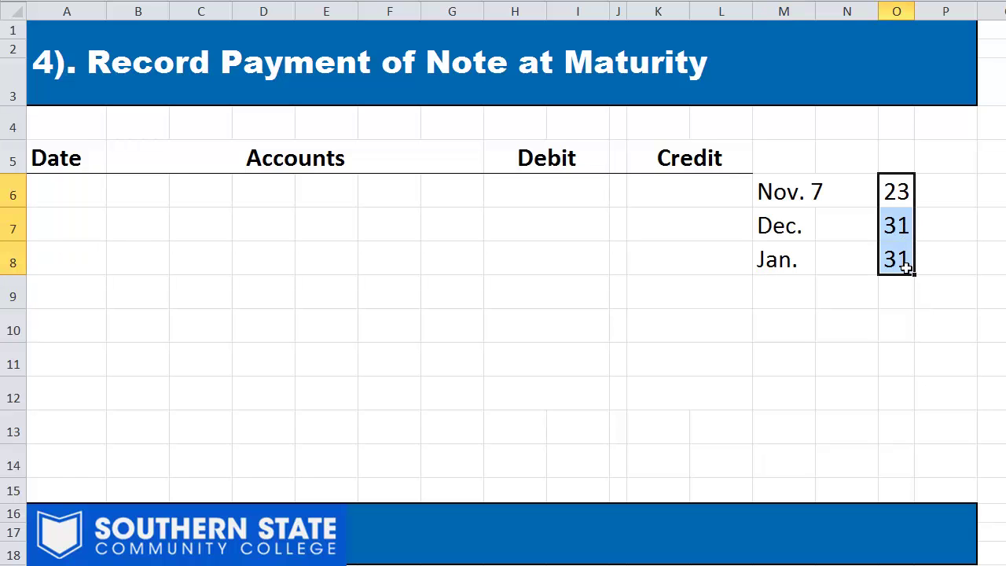
{"action": "left_click", "coordinate": [810, 295]}
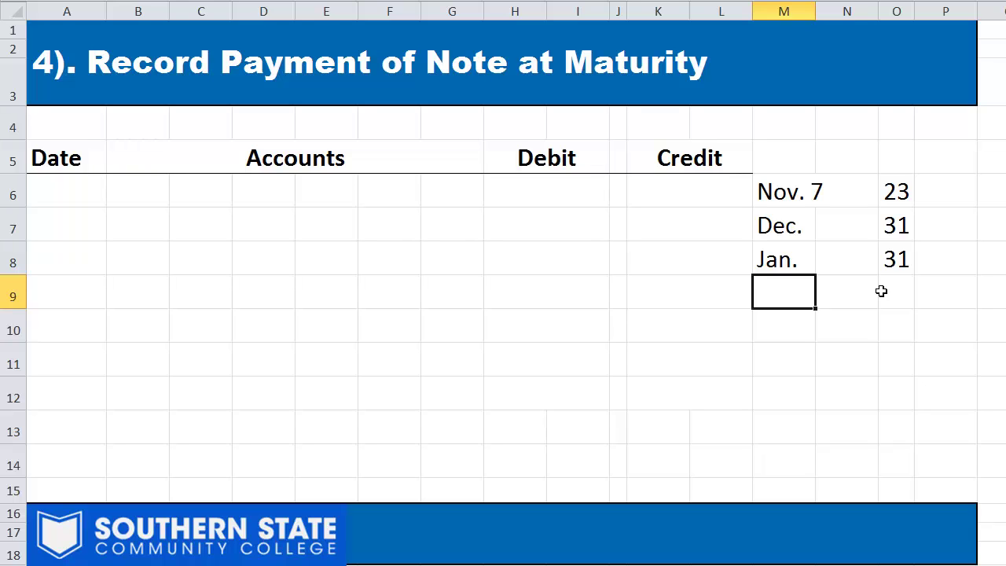
{"action": "type", "text": "Feb."}
{"action": "key", "text": "Tab"}
{"action": "key", "text": "Tab"}
{"action": "type", "text": "5"}
{"action": "left_click", "coordinate": [74, 188]}
{"action": "type", "text": "Fe"}
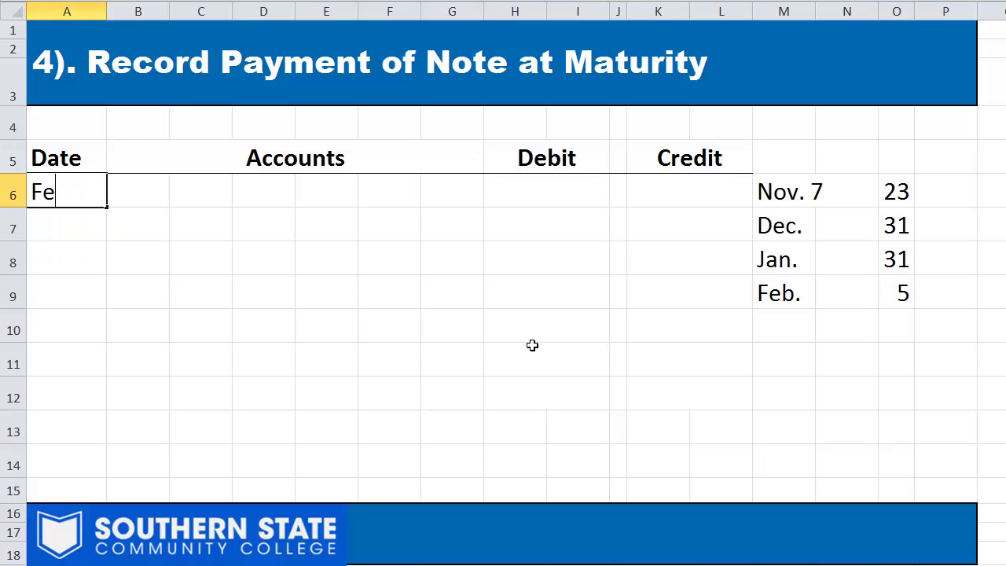
{"action": "type", "text": "b. 5"}
{"action": "key", "text": "Tab"}
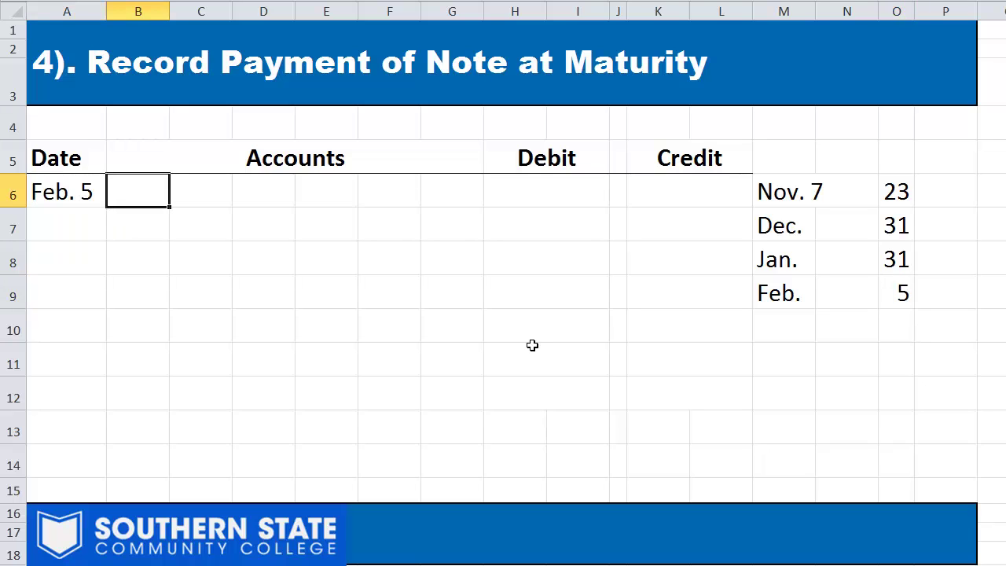